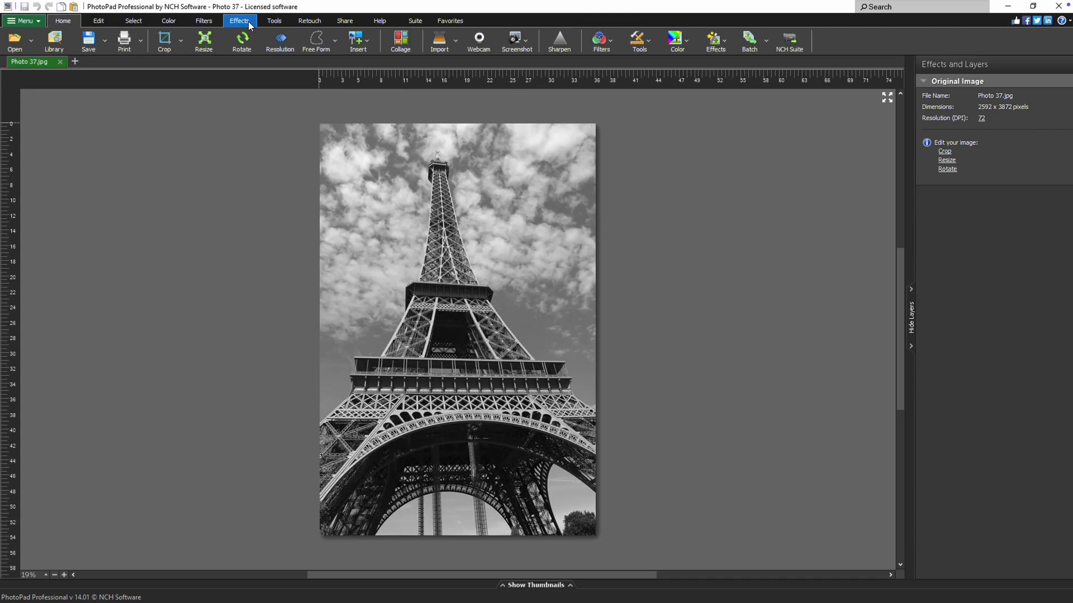
# Try Auto-Colorize on the black-and-white Eiffel Tower photo and raise its color saturation slightly
pyautogui.click(249, 25)
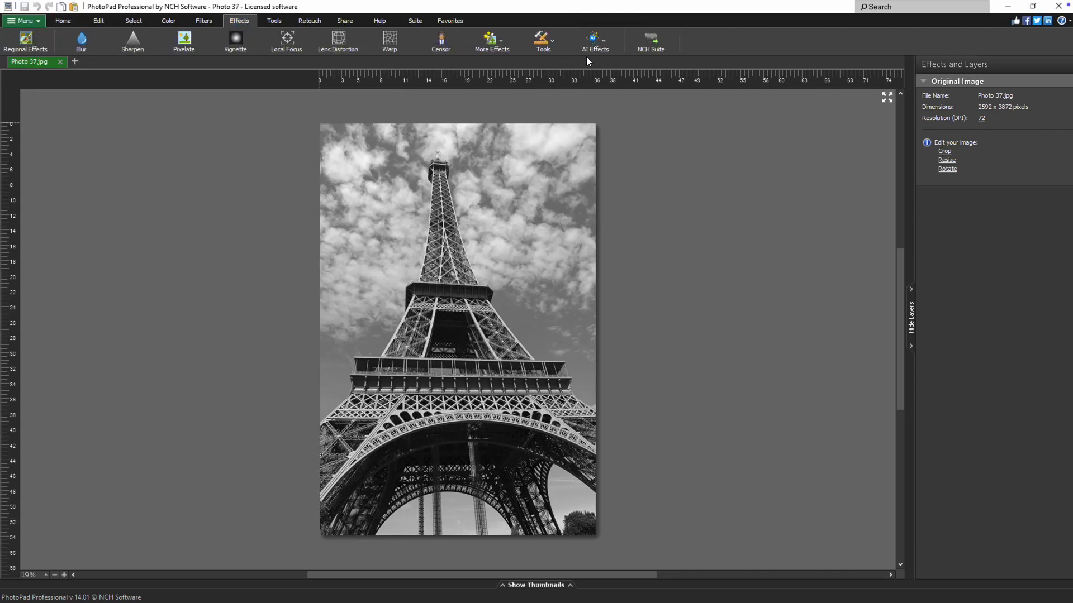
pyautogui.click(608, 48)
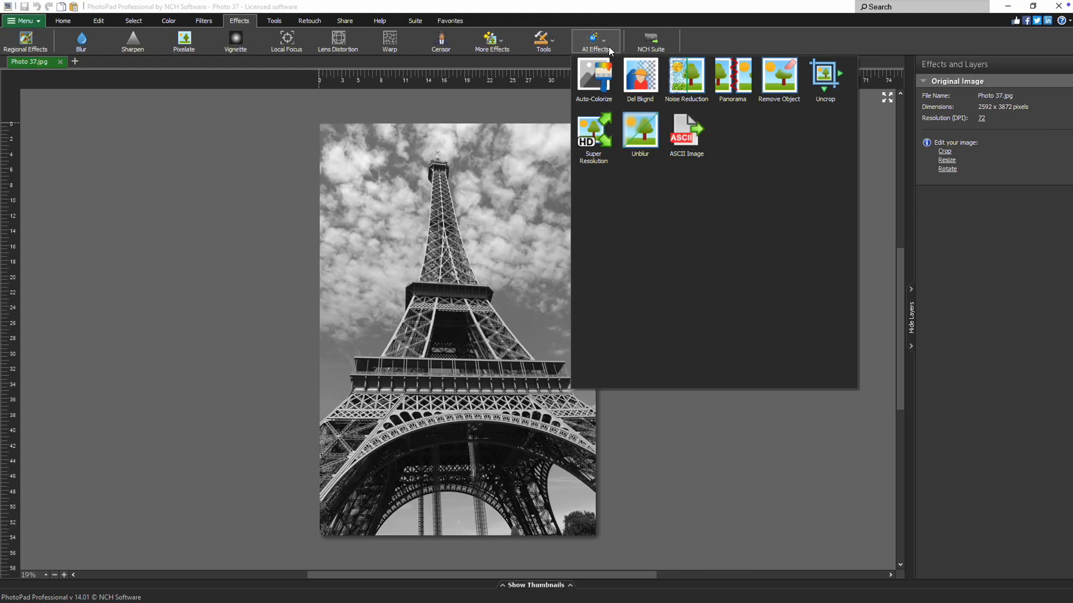
pyautogui.click(605, 91)
pyautogui.moveTo(1025, 137); pyautogui.dragTo(1035, 138)
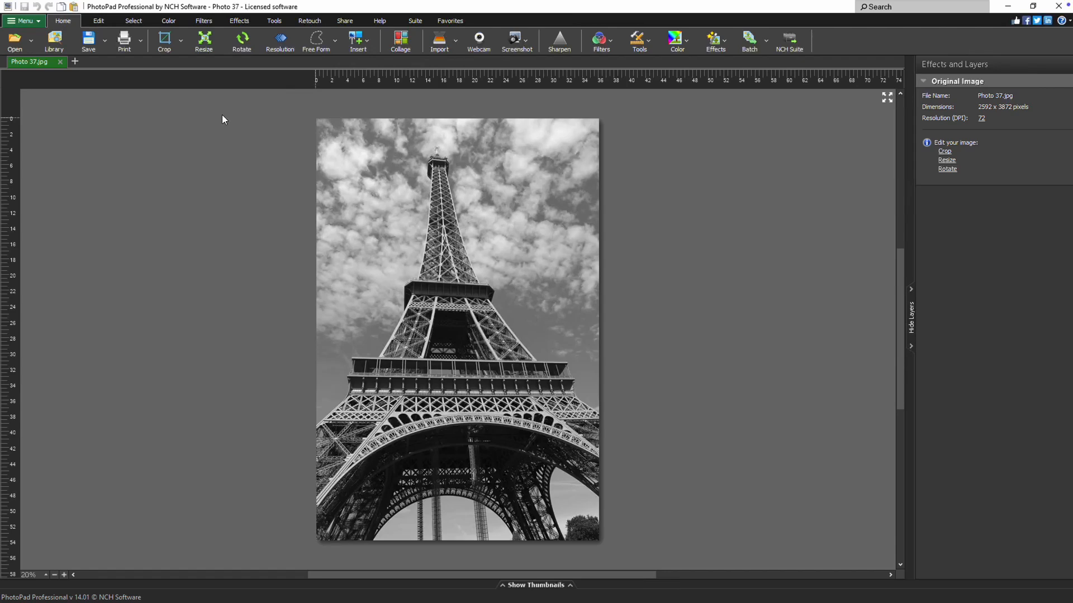
# Auto-colorize the black-and-white Eiffel Tower photo and lower the saturation slightly
pyautogui.click(251, 22)
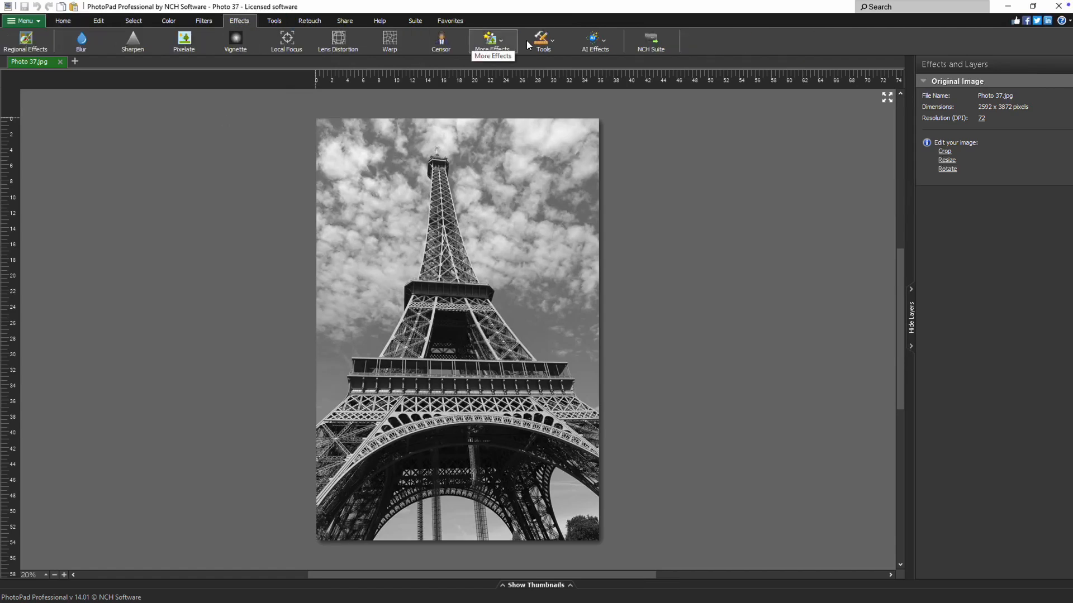
pyautogui.click(605, 41)
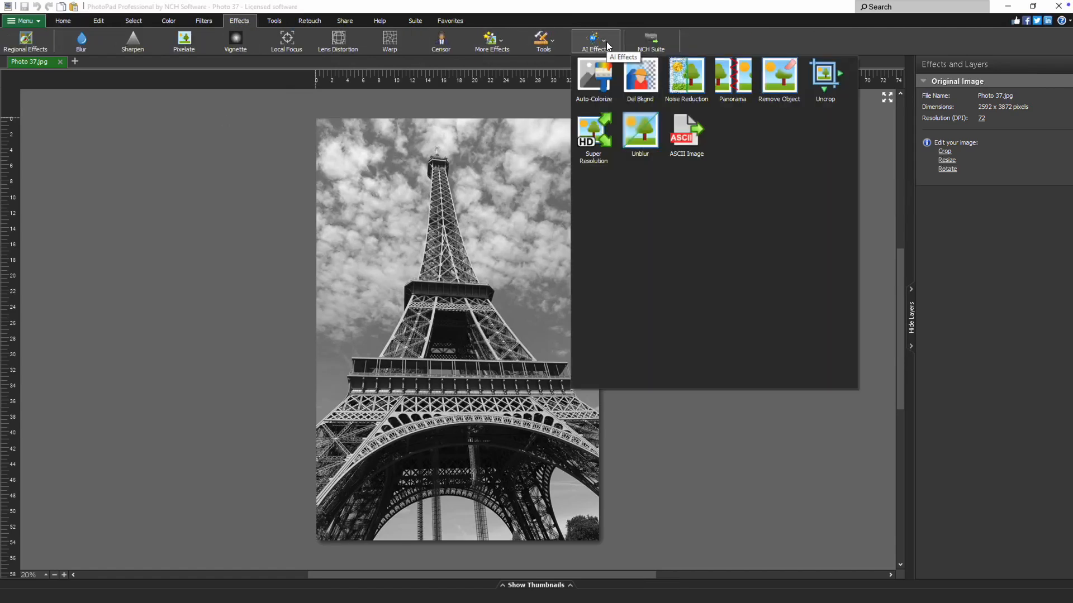
pyautogui.click(609, 97)
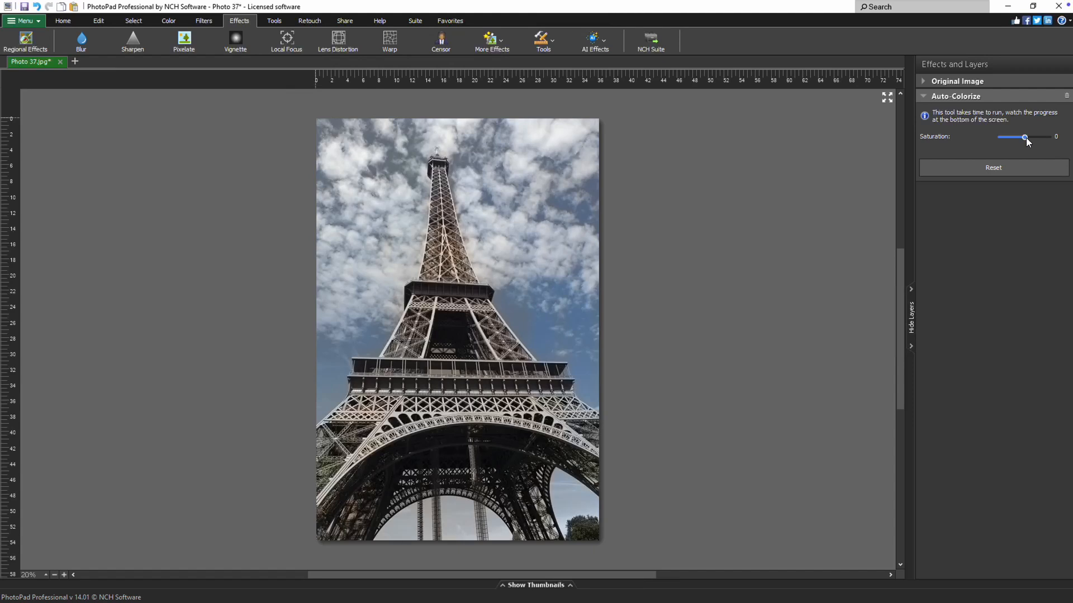
pyautogui.moveTo(1026, 137)
pyautogui.mouseDown()
pyautogui.moveTo(1038, 139)
pyautogui.moveTo(1018, 143)
pyautogui.mouseUp()
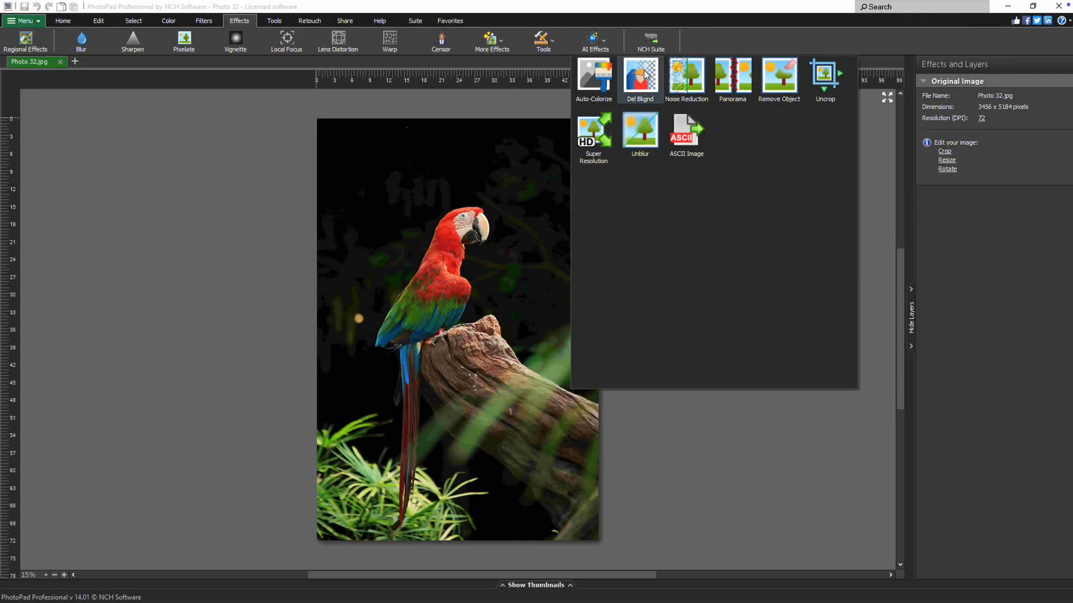
# Delete the background of the parrot photo and paint the missing tail feathers back in with the restore brush
pyautogui.click(655, 82)
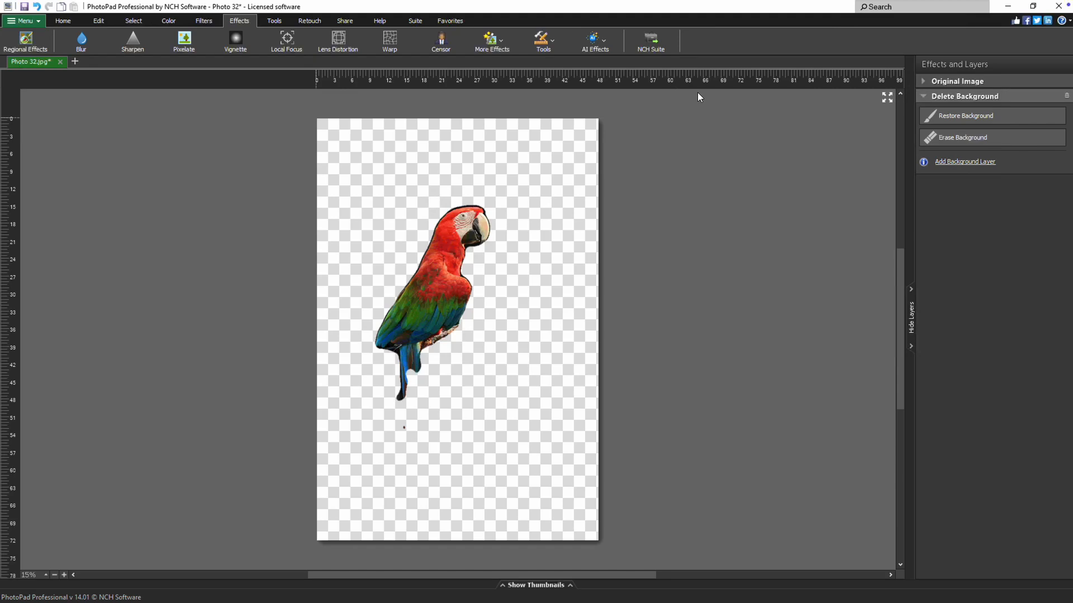
pyautogui.click(975, 120)
pyautogui.moveTo(403, 382)
pyautogui.mouseDown()
pyautogui.moveTo(410, 455)
pyautogui.moveTo(413, 370)
pyautogui.moveTo(407, 461)
pyautogui.moveTo(436, 454)
pyautogui.moveTo(409, 446)
pyautogui.moveTo(407, 489)
pyautogui.mouseUp()
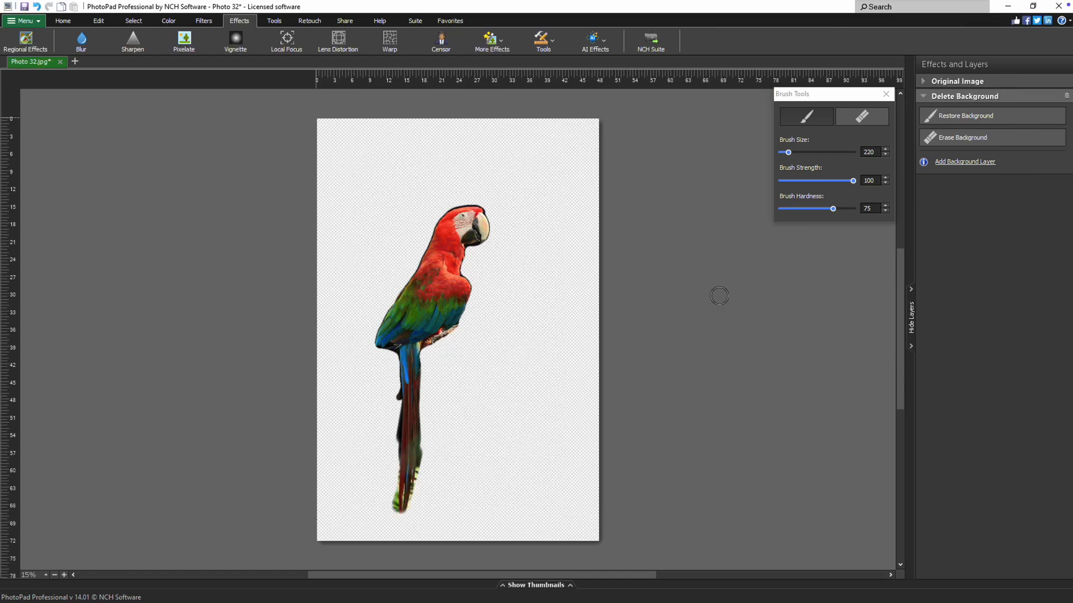
pyautogui.click(877, 122)
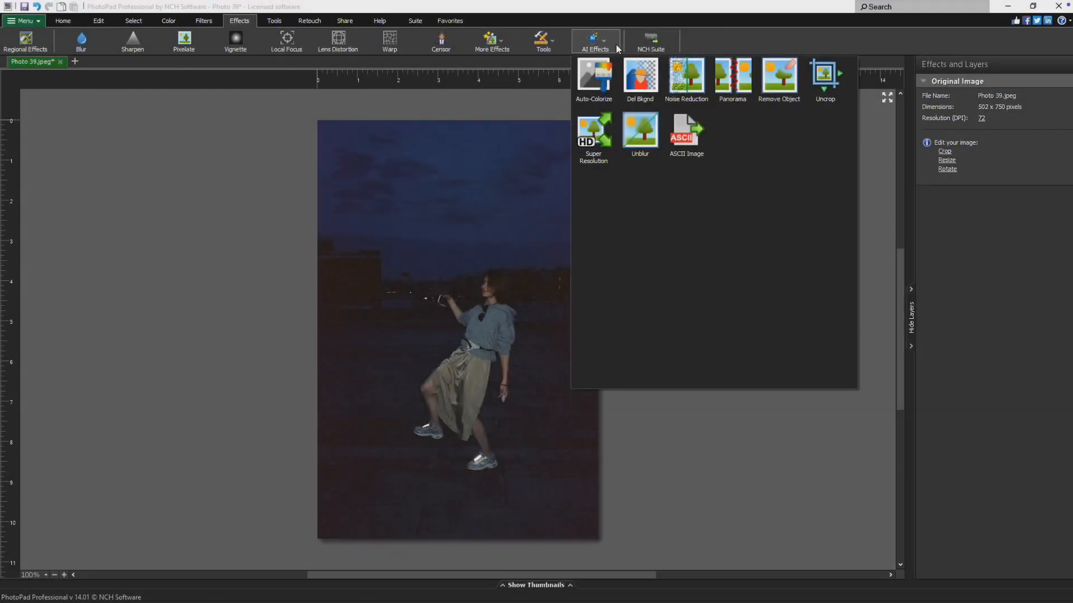
# Reduce noise in the night photo, comparing Super with Classic Noise Reduction, and use Classic with a lower amount and slightly higher smoothing
pyautogui.click(686, 78)
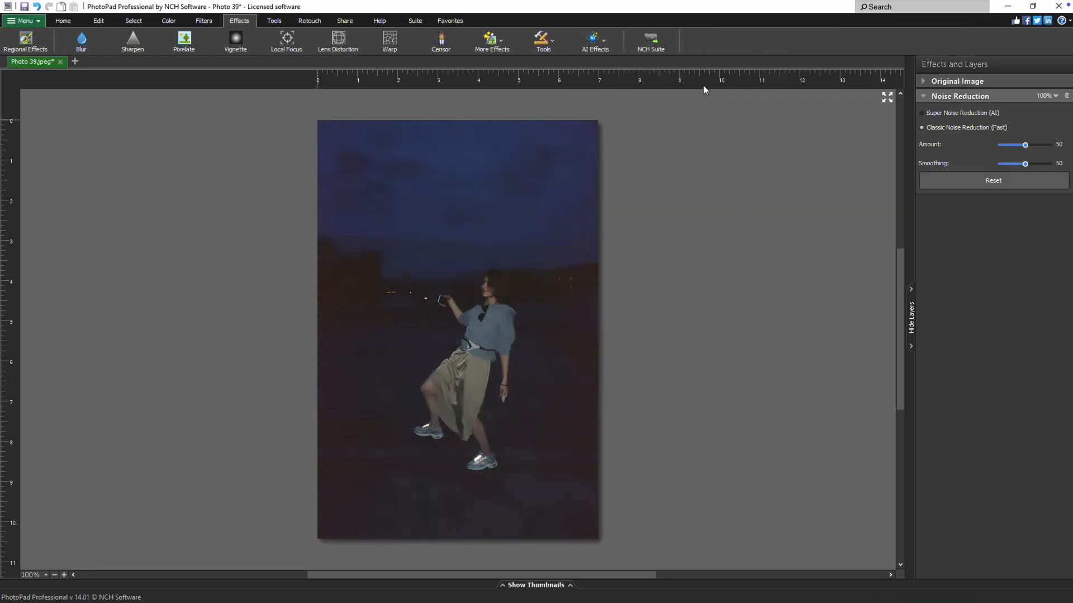
pyautogui.click(977, 114)
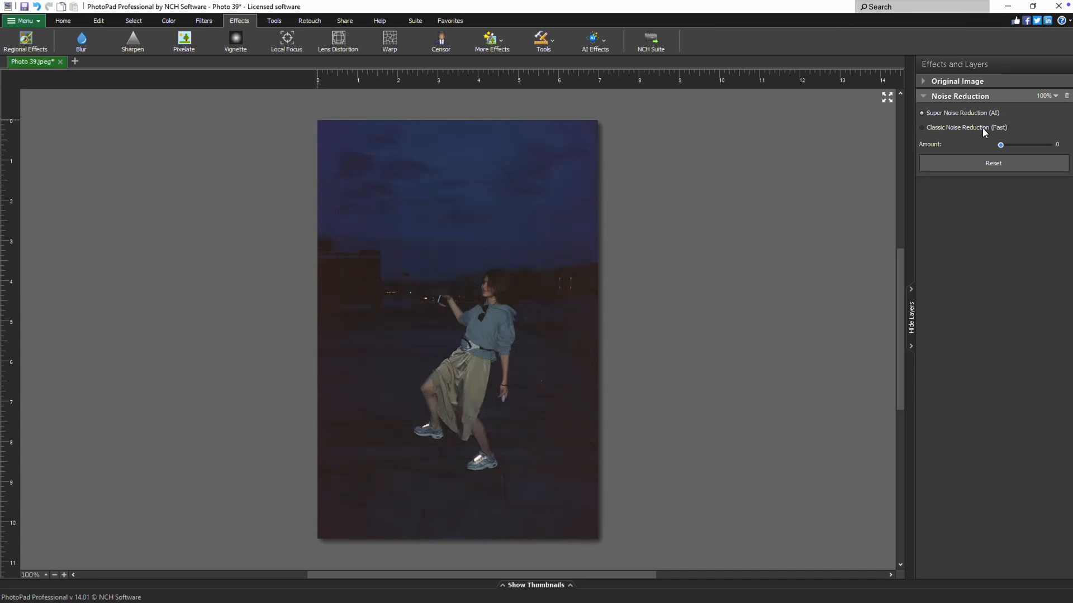
pyautogui.click(982, 128)
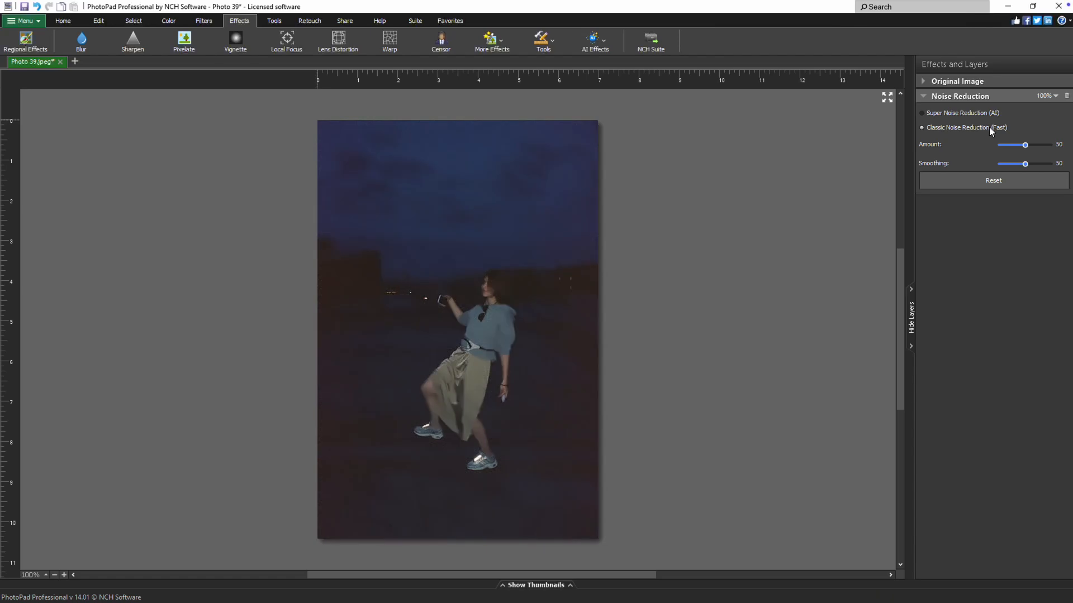
pyautogui.moveTo(1025, 148); pyautogui.dragTo(1015, 149)
pyautogui.moveTo(1030, 162); pyautogui.dragTo(1035, 163)
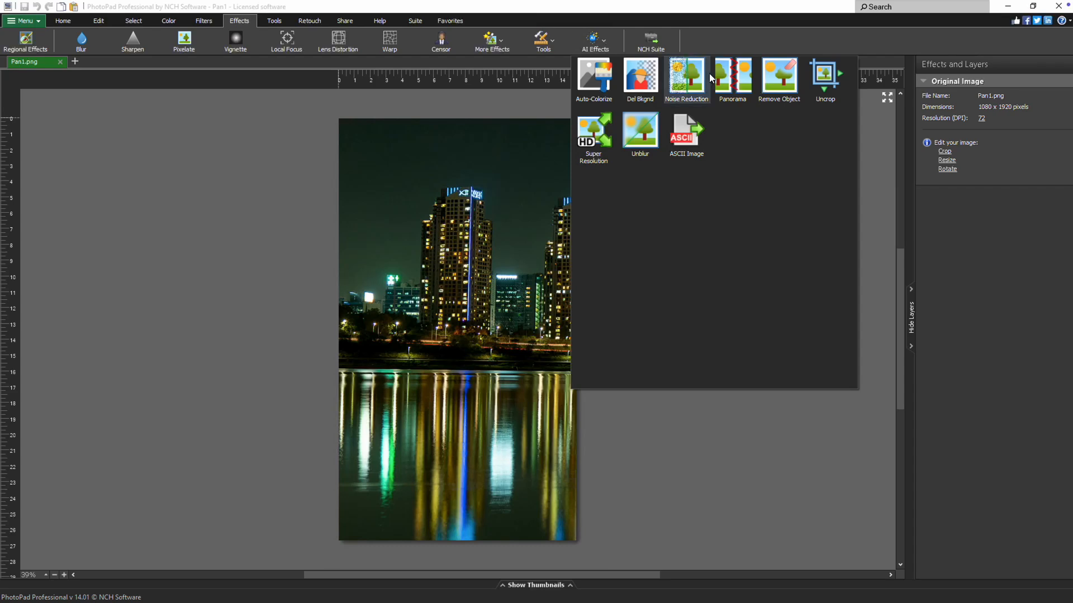
# Add Pan1, Pan2 and Pan3 from the Pictures folder to a new panoramic image and generate its preview
pyautogui.click(743, 81)
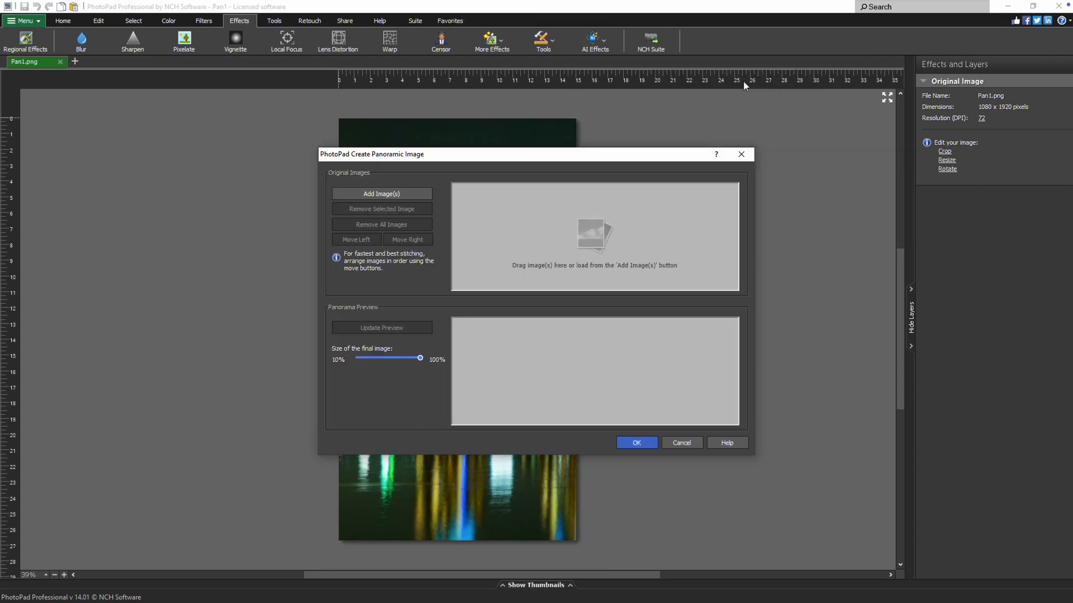
pyautogui.click(412, 196)
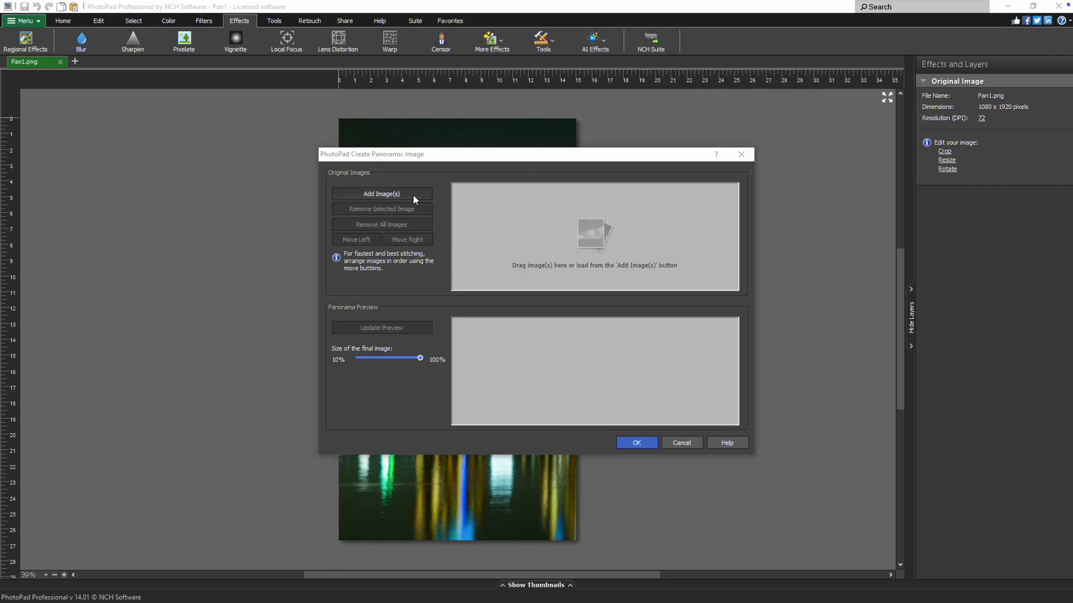
pyautogui.click(626, 245)
pyautogui.keyDown('shift'); pyautogui.click(740, 260); pyautogui.keyUp('shift')
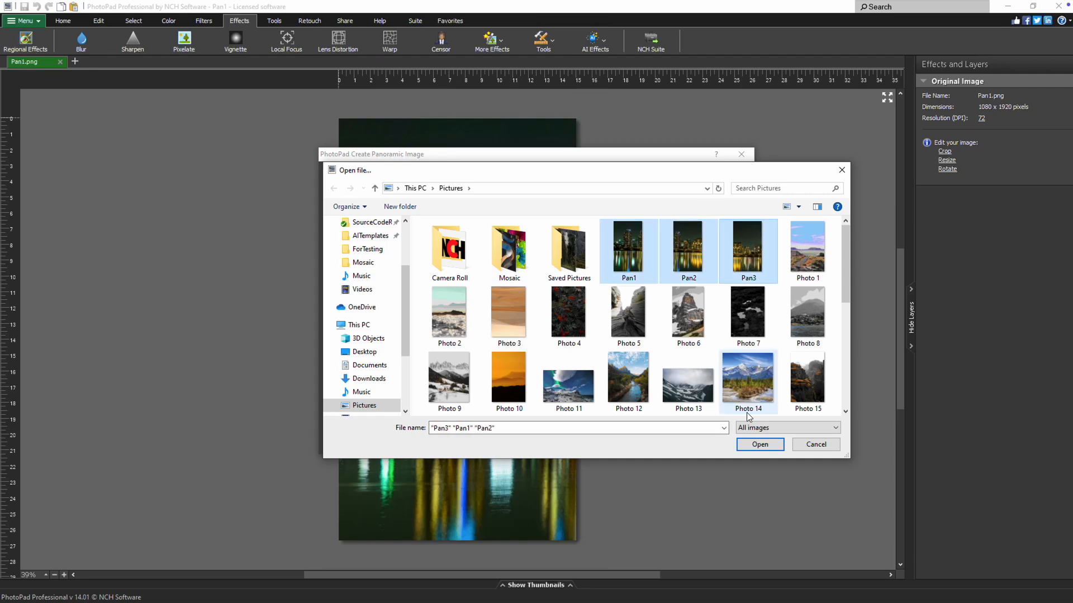
pyautogui.click(758, 444)
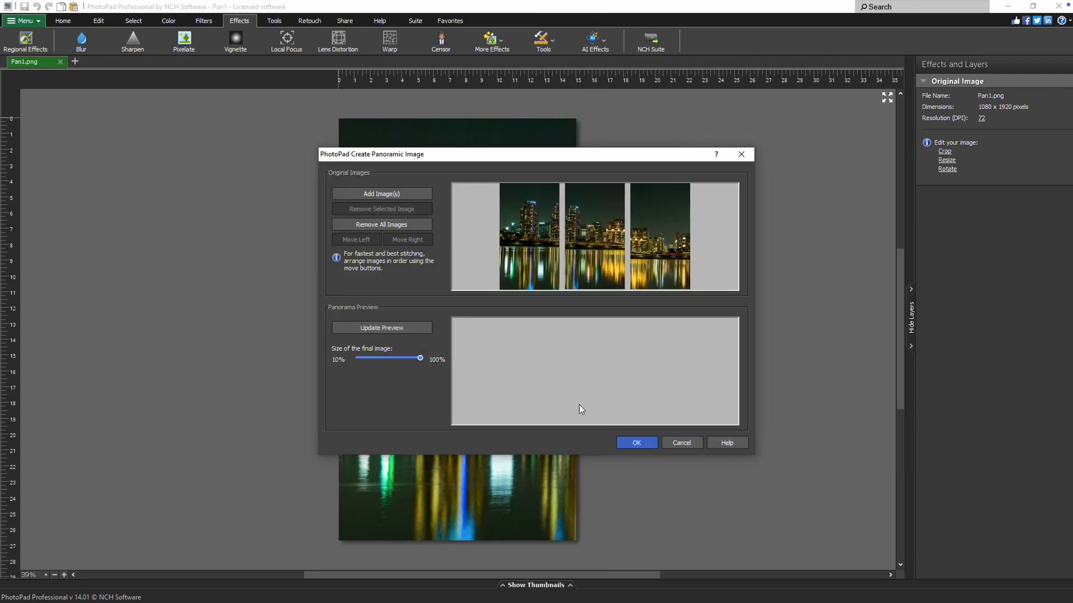
pyautogui.click(419, 331)
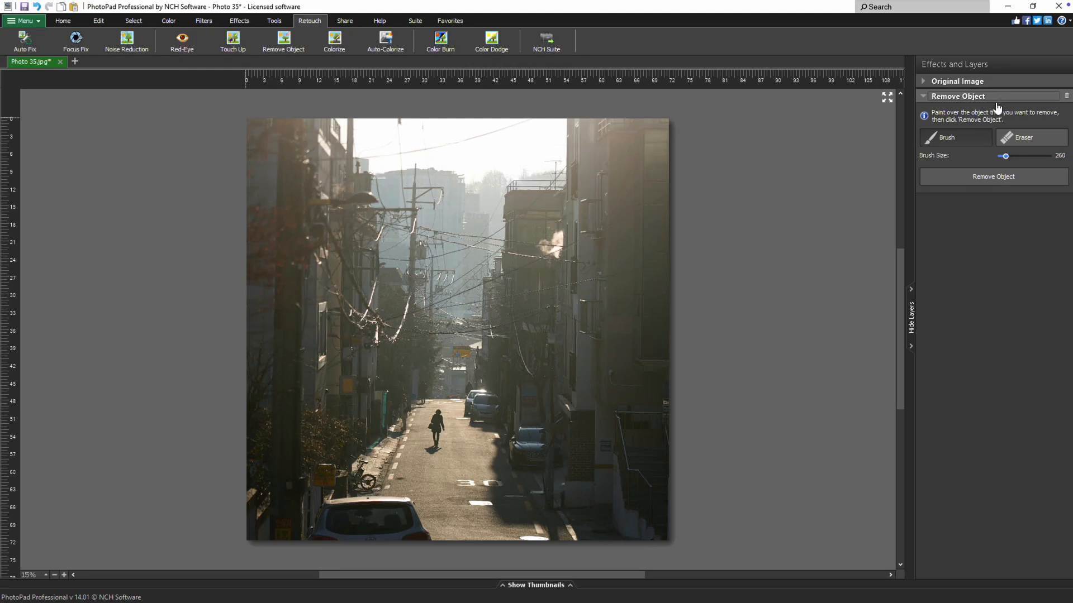
# Mask the pedestrian on the street with the Remove Object brush, trim the mask closely around the figure, and remove it
pyautogui.click(986, 138)
pyautogui.moveTo(434, 417); pyautogui.dragTo(432, 450)
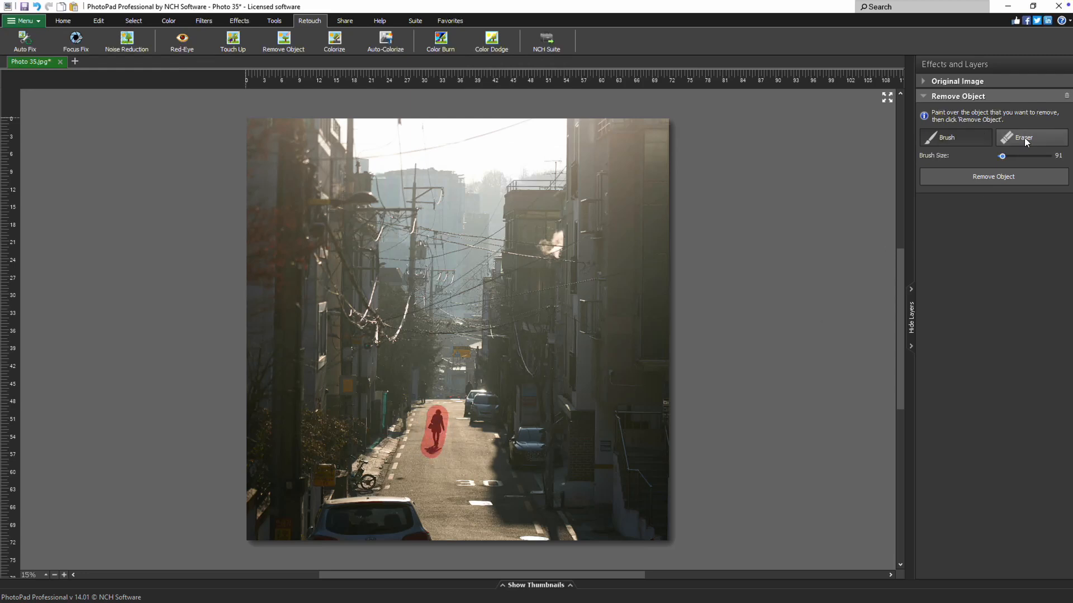
pyautogui.scroll(1, 449, 429)
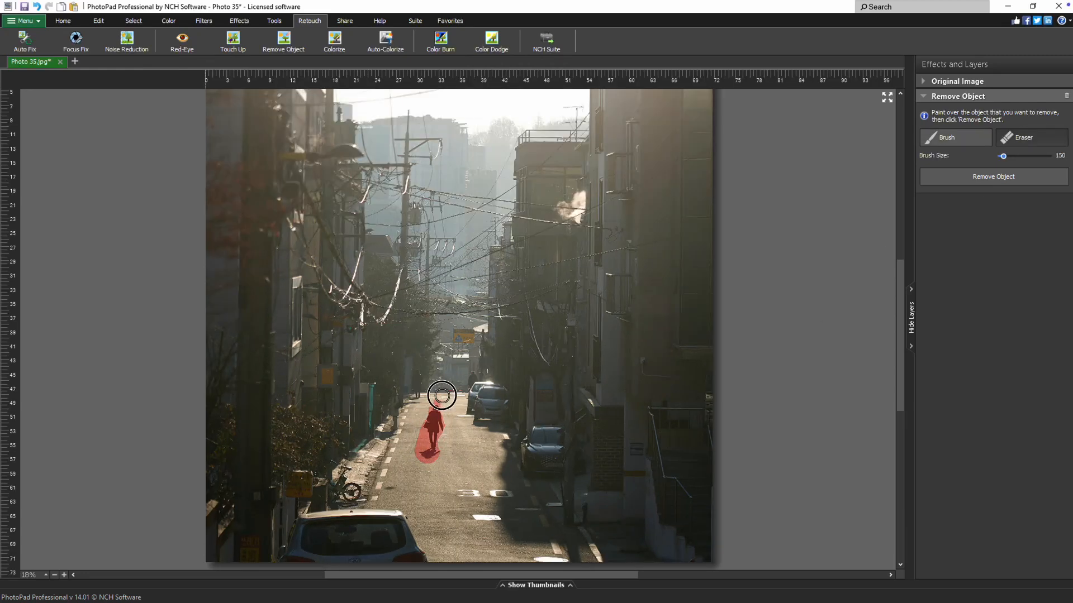
pyautogui.scroll(1, 426, 438)
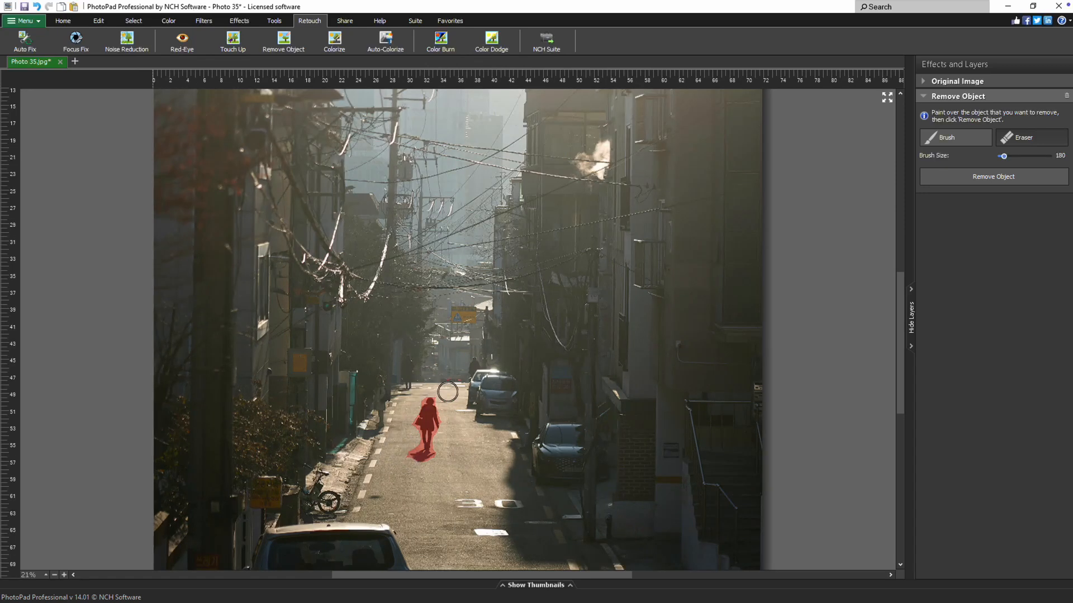
pyautogui.click(1024, 176)
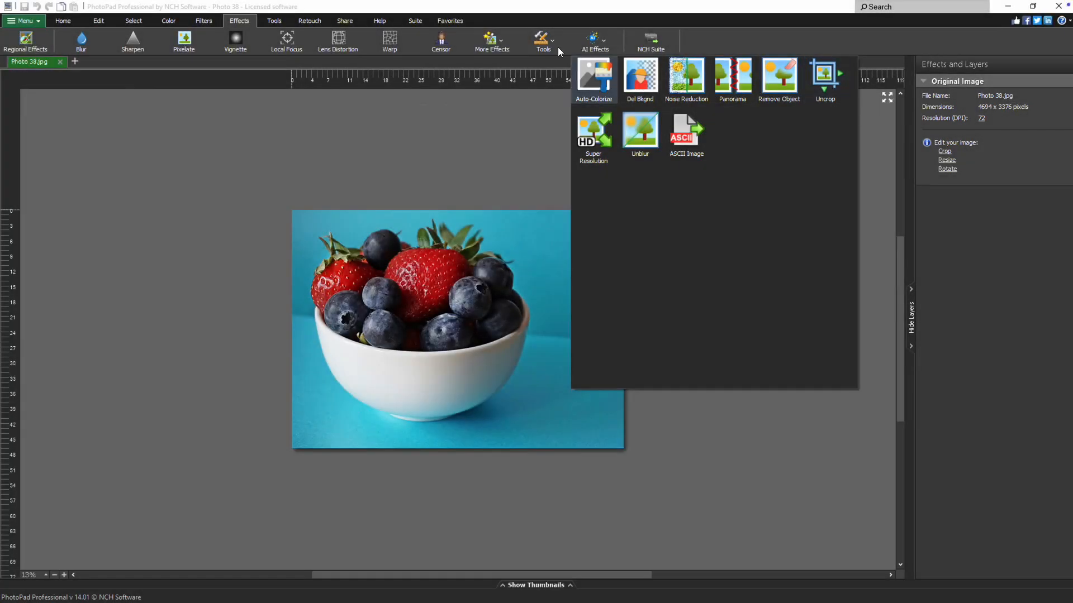
# Set up Uncrop on the berry bowl photo with a 2:3 / 4:6 aspect ratio in landscape orientation
pyautogui.click(836, 97)
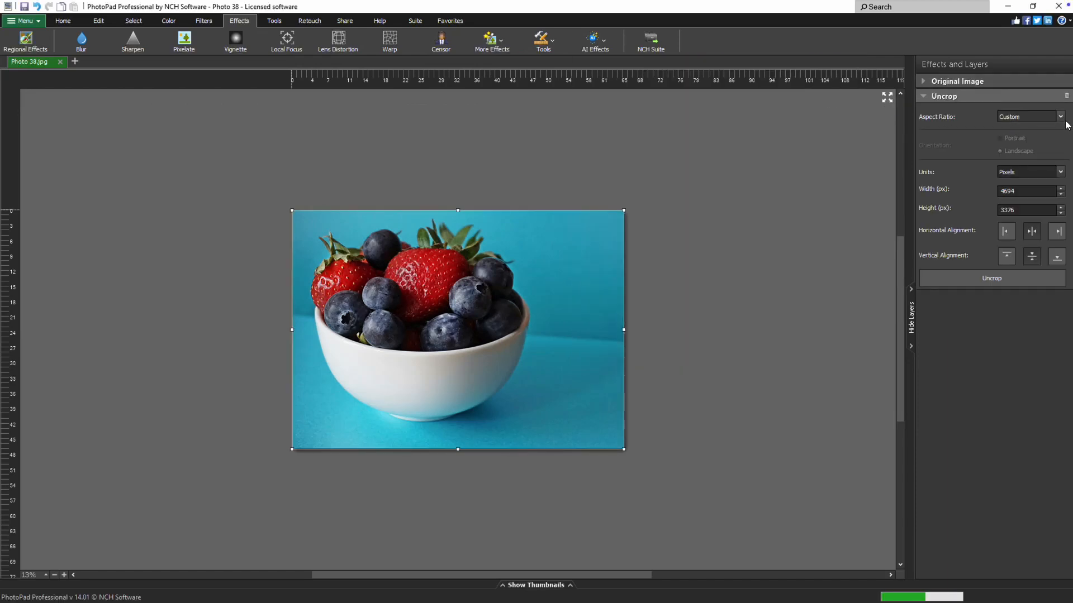
pyautogui.click(1062, 118)
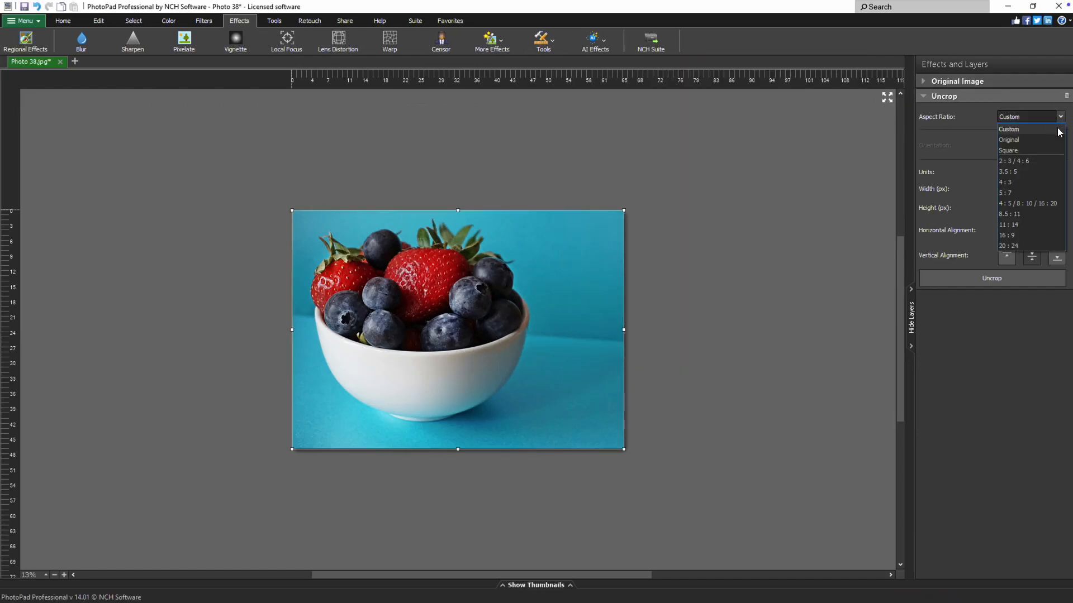
pyautogui.click(1046, 161)
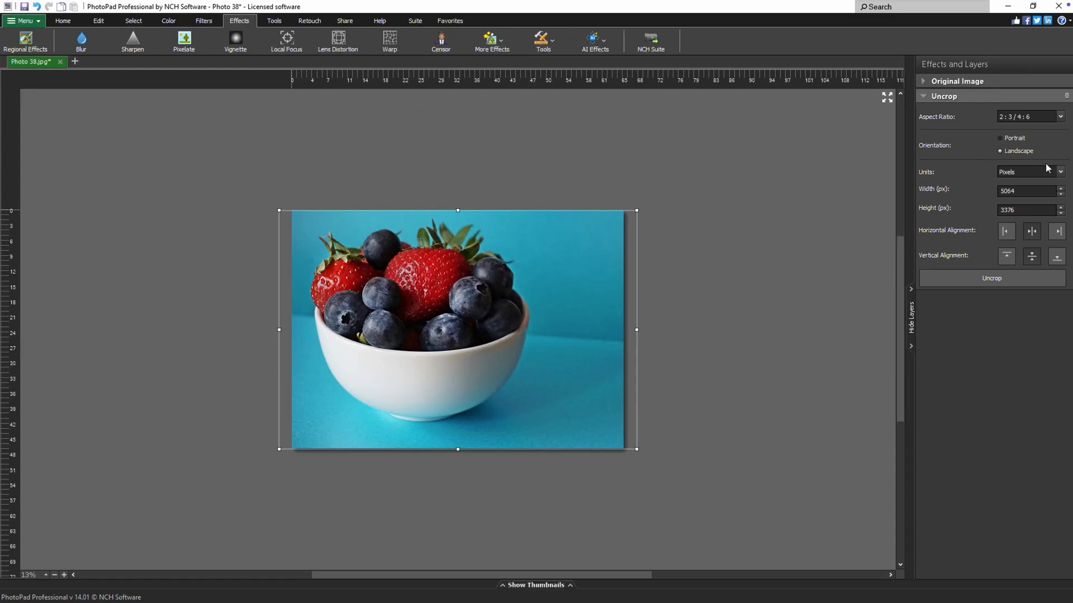
pyautogui.click(1024, 138)
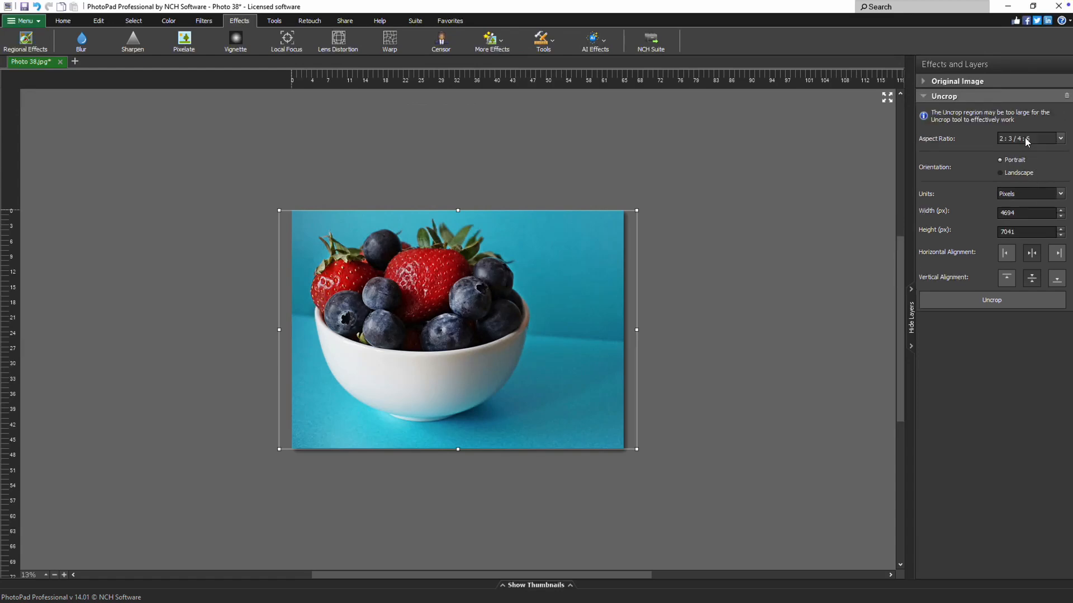
pyautogui.click(1022, 172)
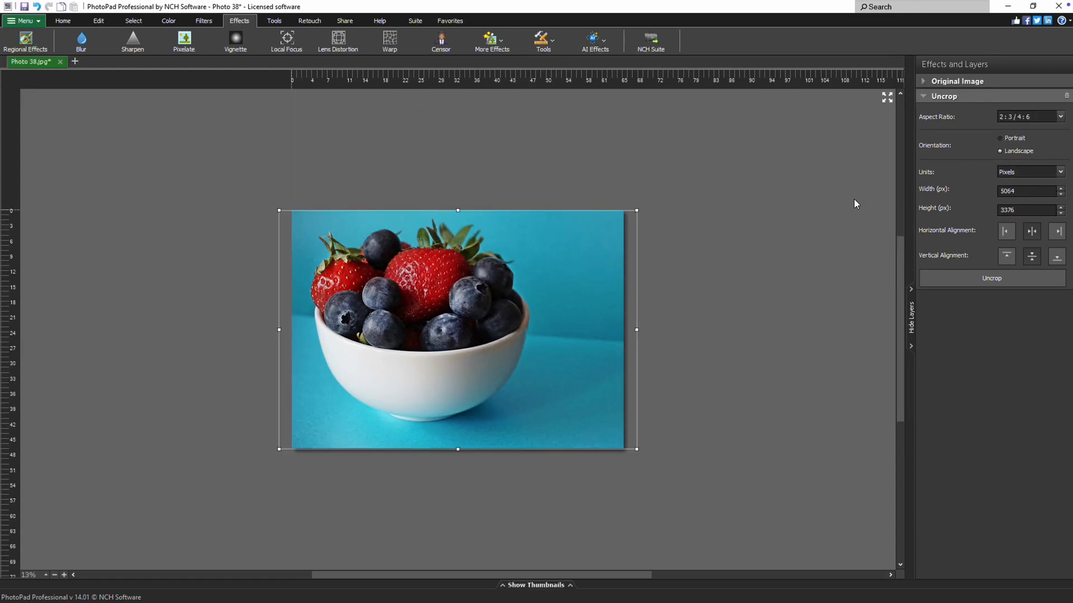
# Uncrop the photo to an enlarged region of about 5546 × 3802 pixels, with left horizontal and bottom vertical alignment
pyautogui.moveTo(643, 215); pyautogui.dragTo(672, 185)
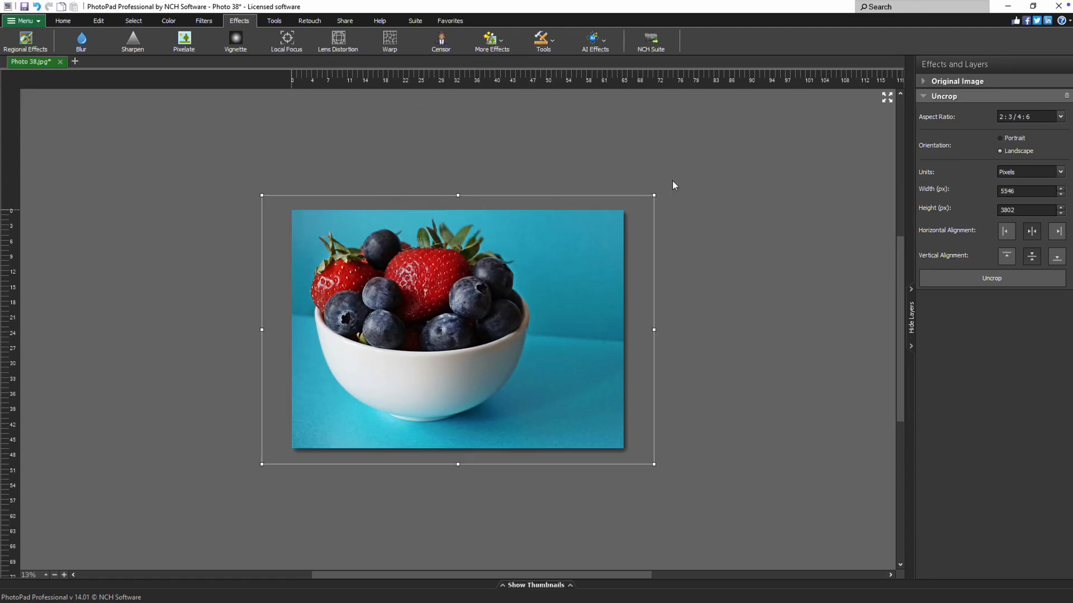
pyautogui.click(1004, 232)
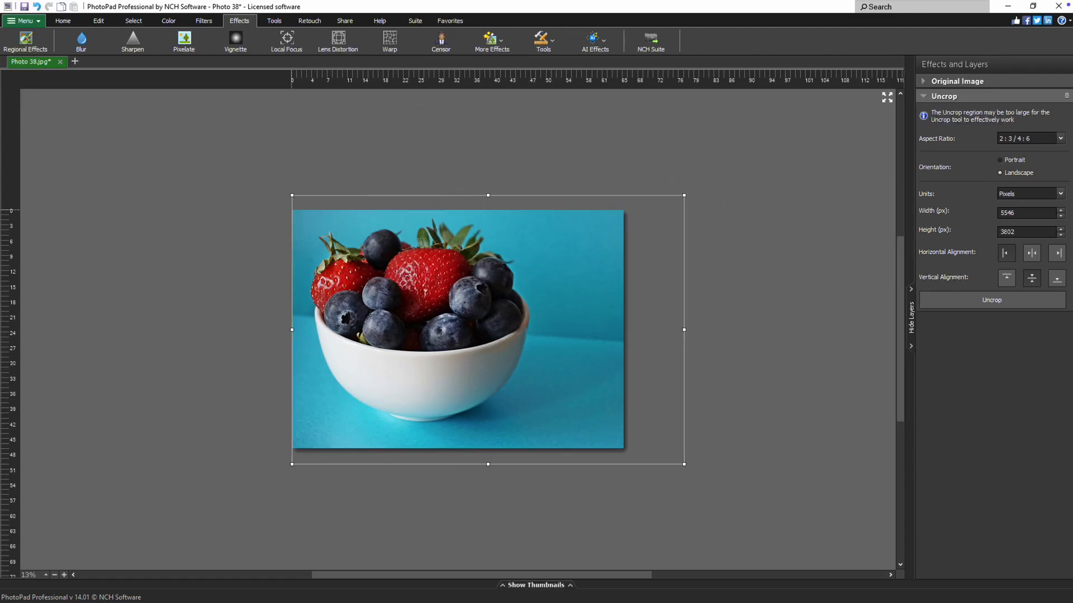
pyautogui.click(1058, 280)
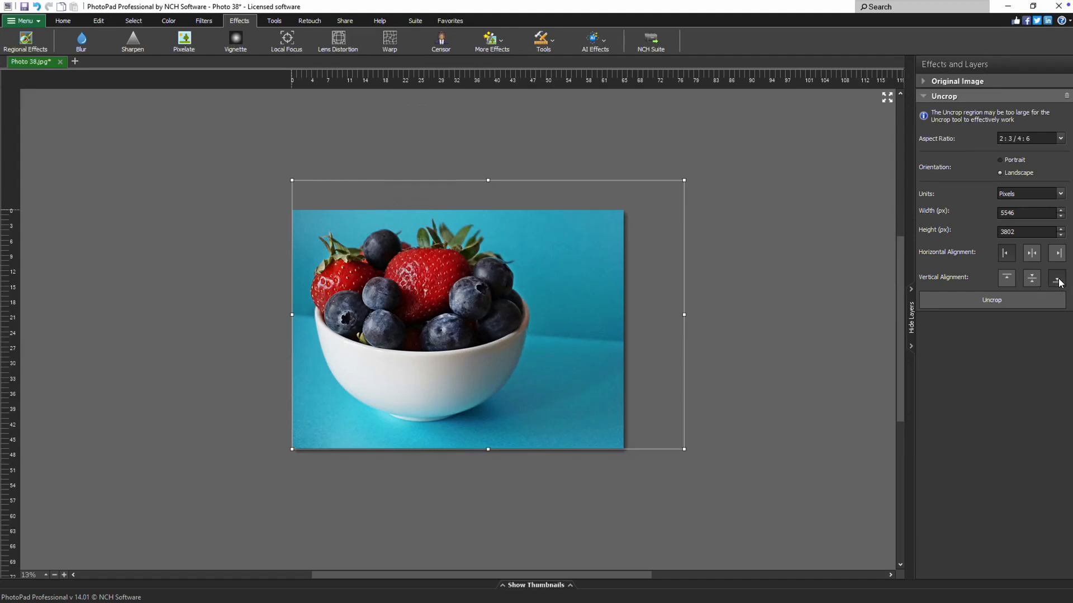
pyautogui.click(1011, 300)
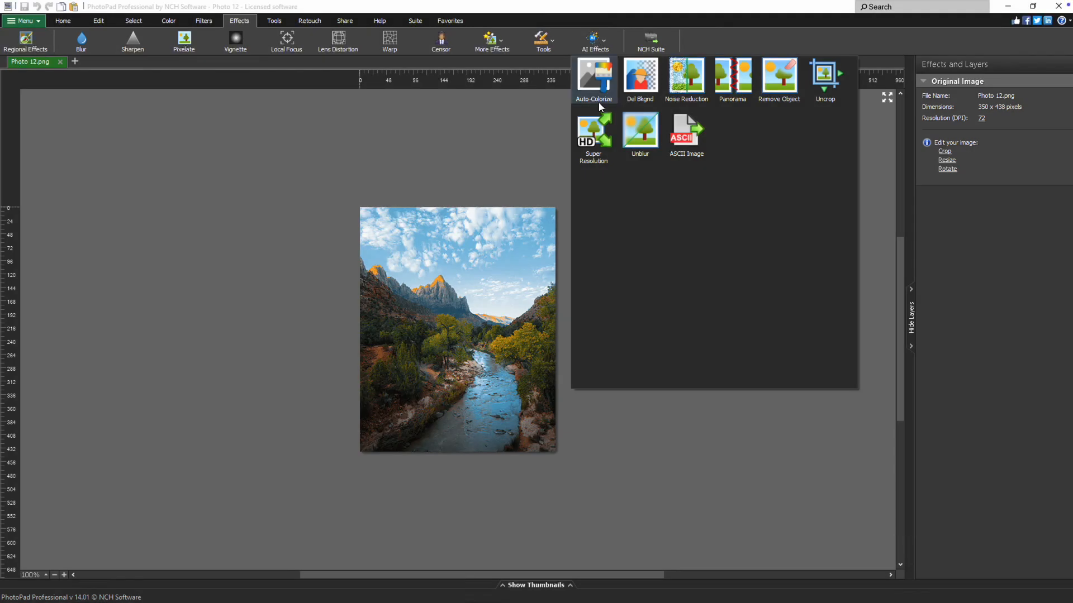
# Upscale the river landscape photo with Super Resolution, using inches, a resolution of 100 pixels/in and a width of 8 in
pyautogui.click(605, 133)
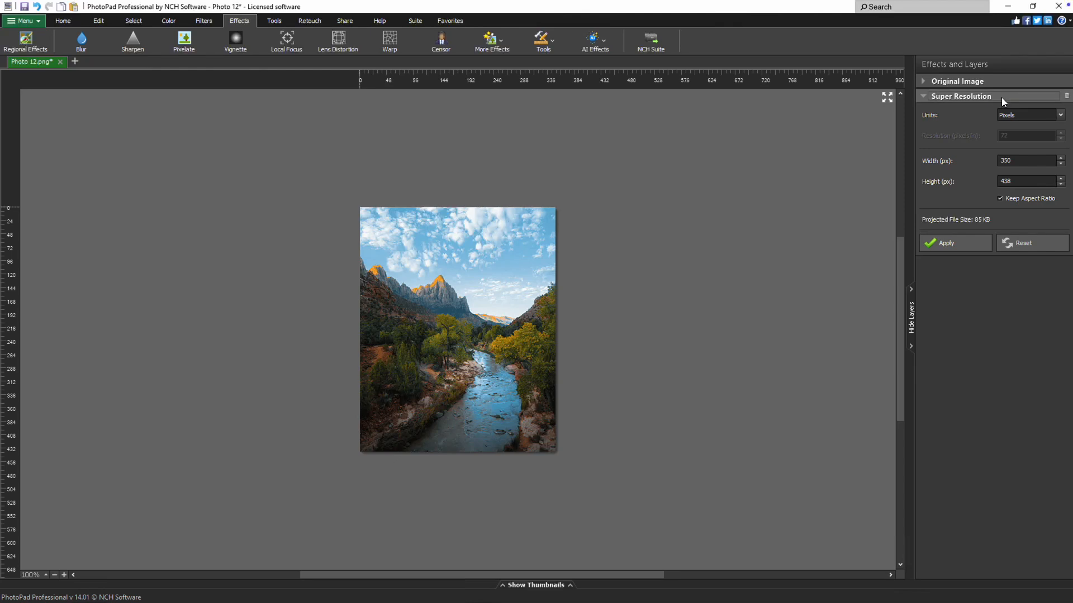
pyautogui.click(1044, 112)
pyautogui.click(1013, 134)
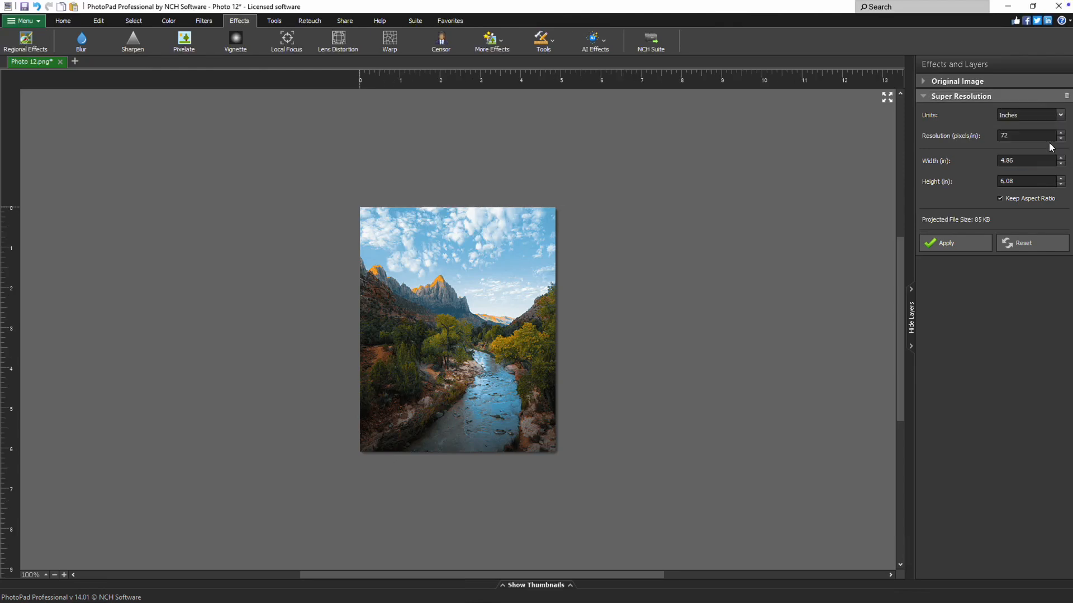
pyautogui.press('BackSpace')
pyautogui.press('BackSpace')
pyautogui.write('100')
pyautogui.click(1036, 159)
pyautogui.doubleClick(1035, 160)
pyautogui.write('8')
pyautogui.click(983, 243)
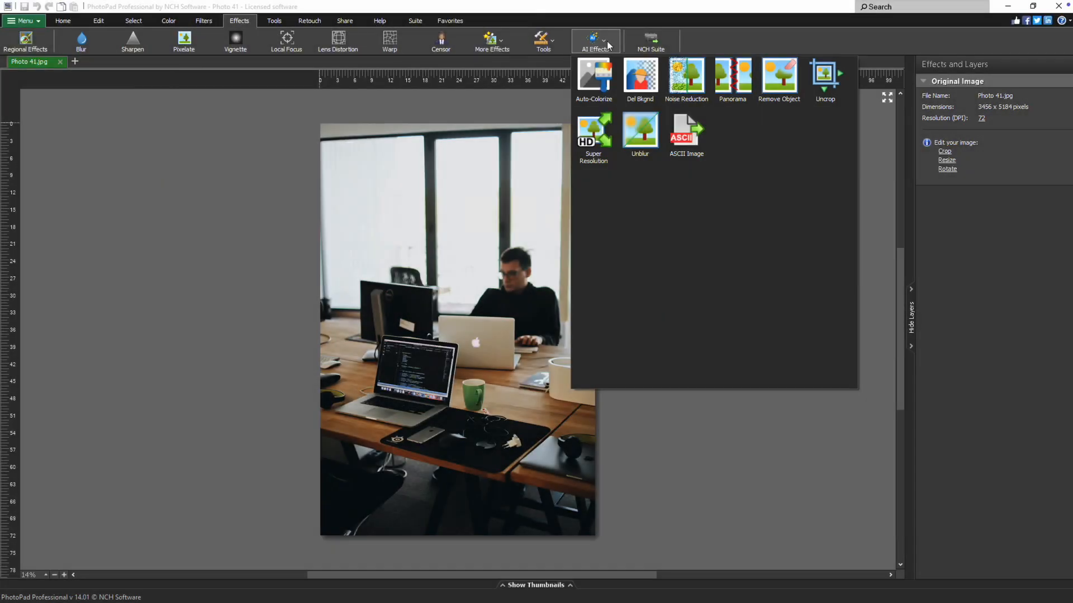
# Apply Unblur to the office desk photo using the fast Sharpen Effect, with its sharpening amount raised slightly above 50
pyautogui.click(658, 144)
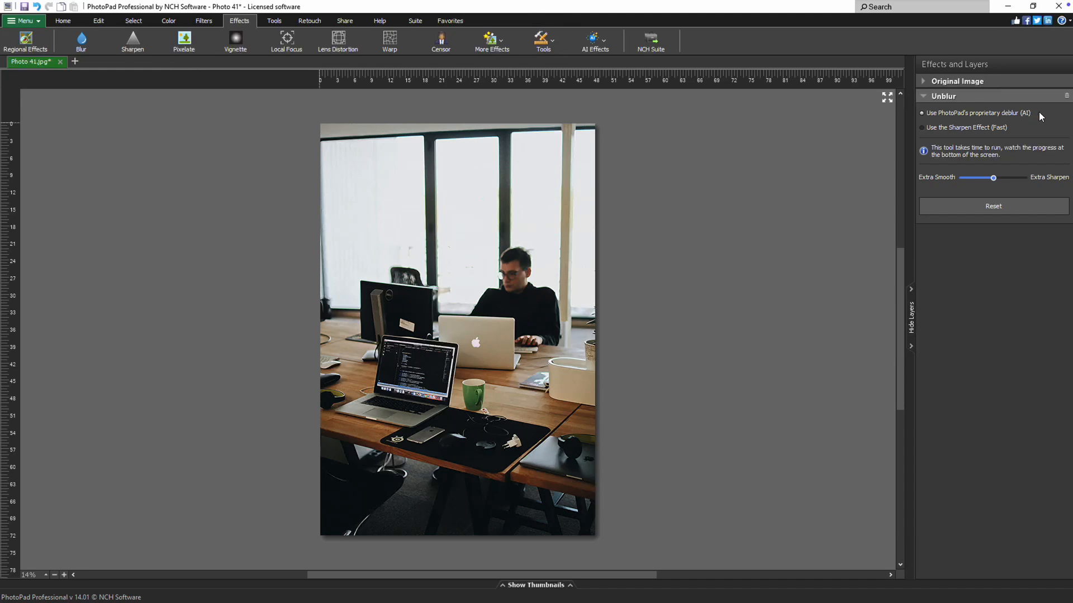
pyautogui.click(1007, 127)
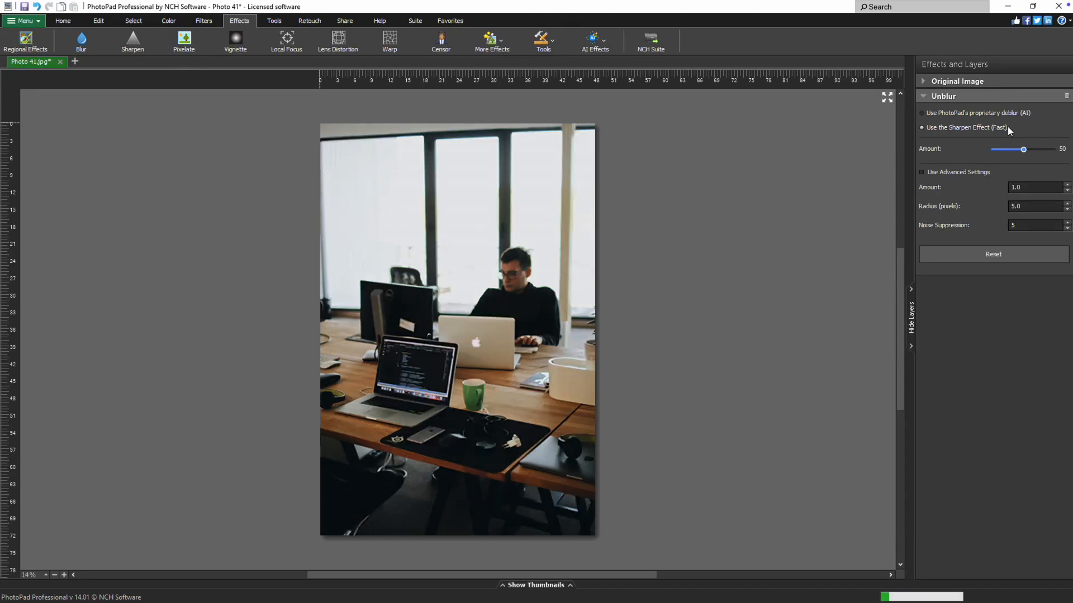
pyautogui.moveTo(1023, 149); pyautogui.dragTo(1030, 152)
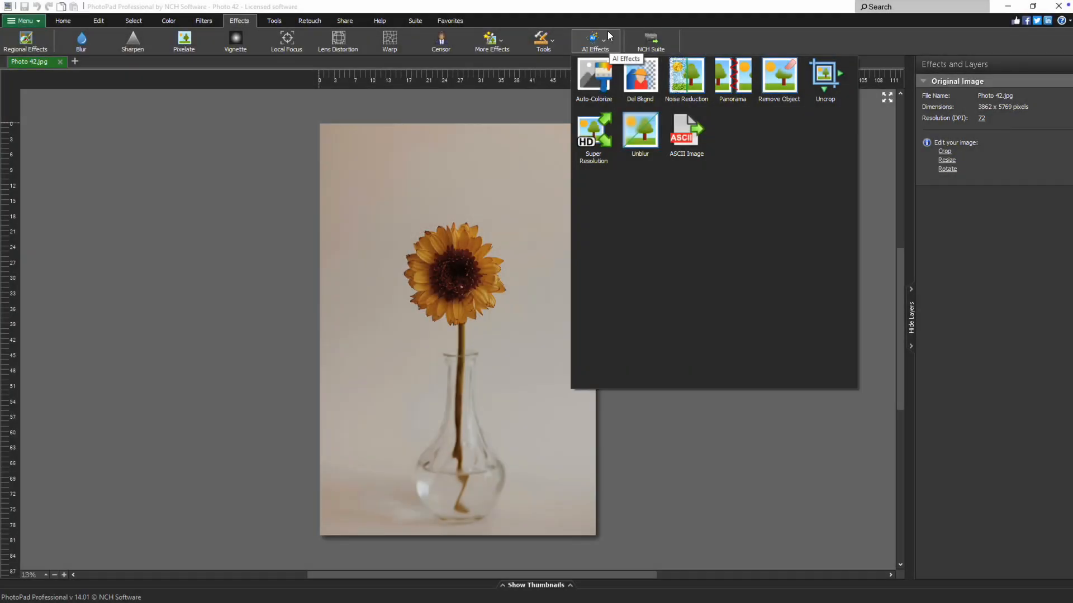
# Generate an inverted ASCII image of the sunflower photo in Lucida Console, with High detail and a width of 200 characters per line
pyautogui.click(700, 142)
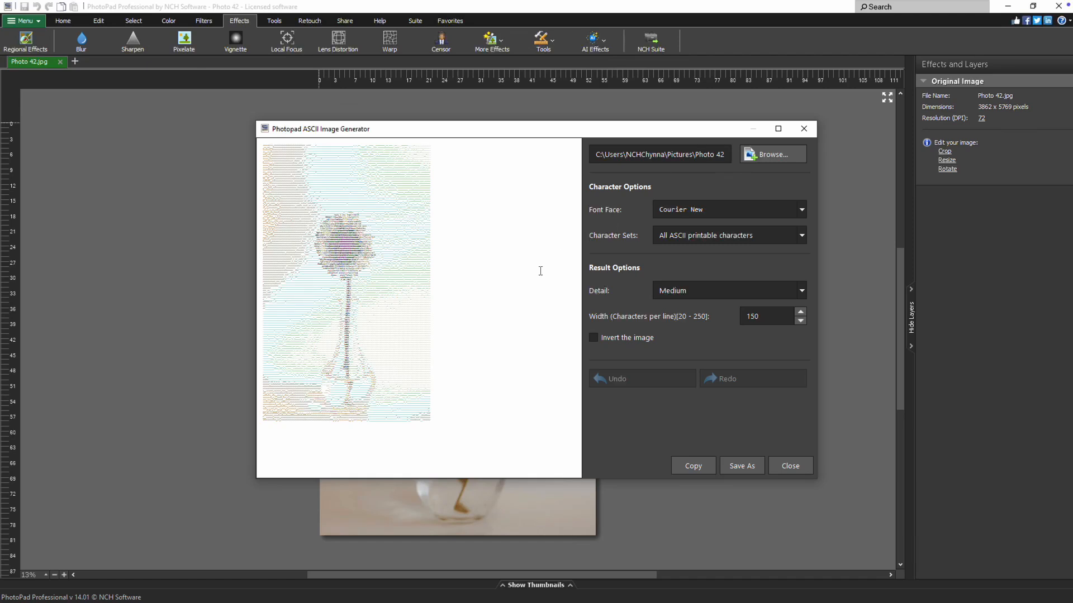
pyautogui.click(800, 211)
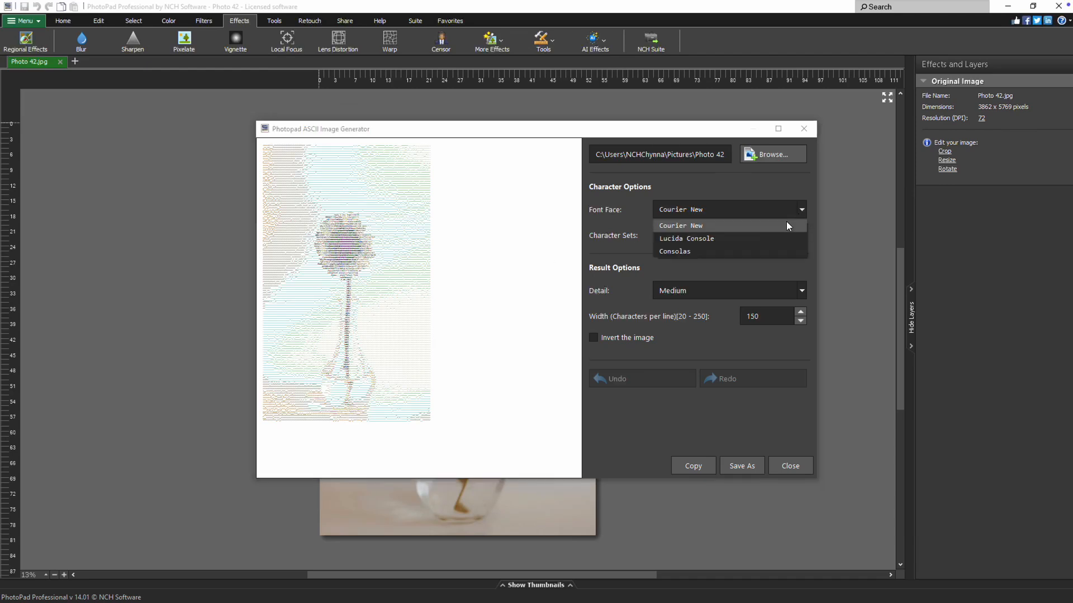
pyautogui.click(769, 236)
pyautogui.click(800, 291)
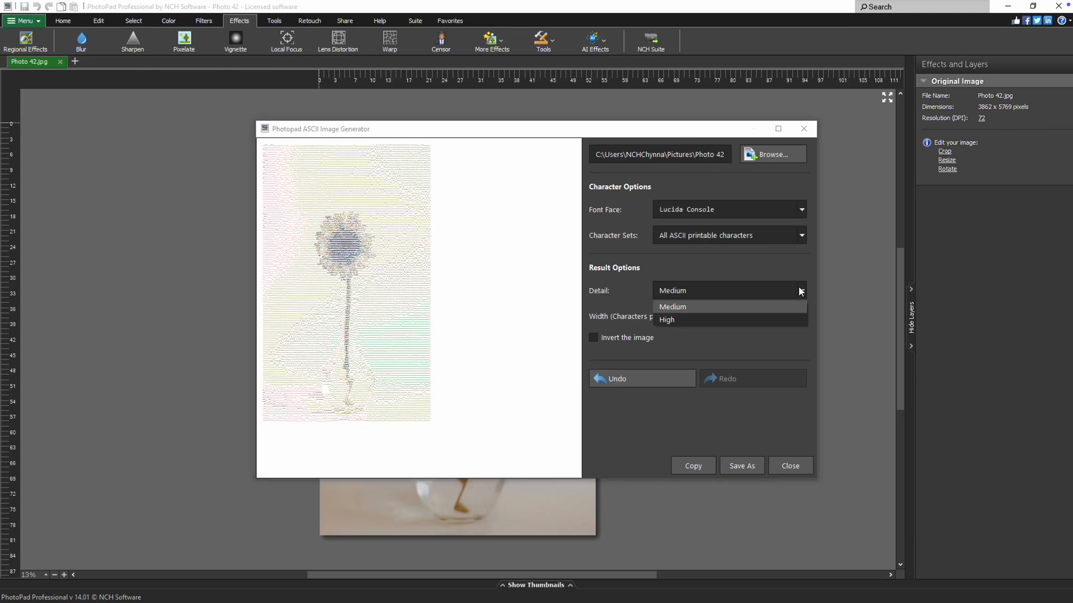
pyautogui.click(771, 317)
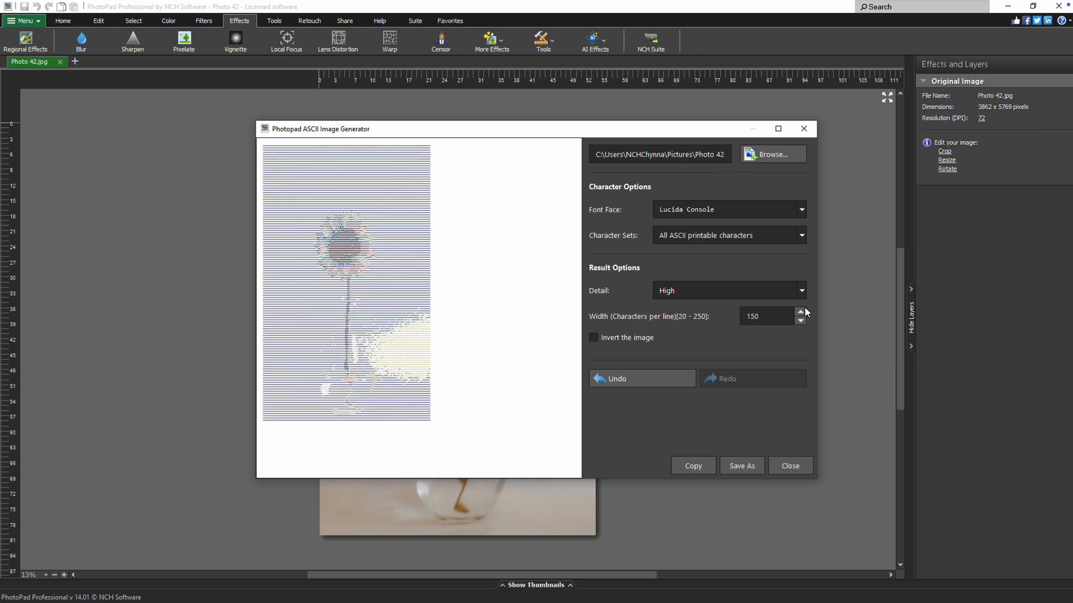
pyautogui.doubleClick(760, 316)
pyautogui.write('200')
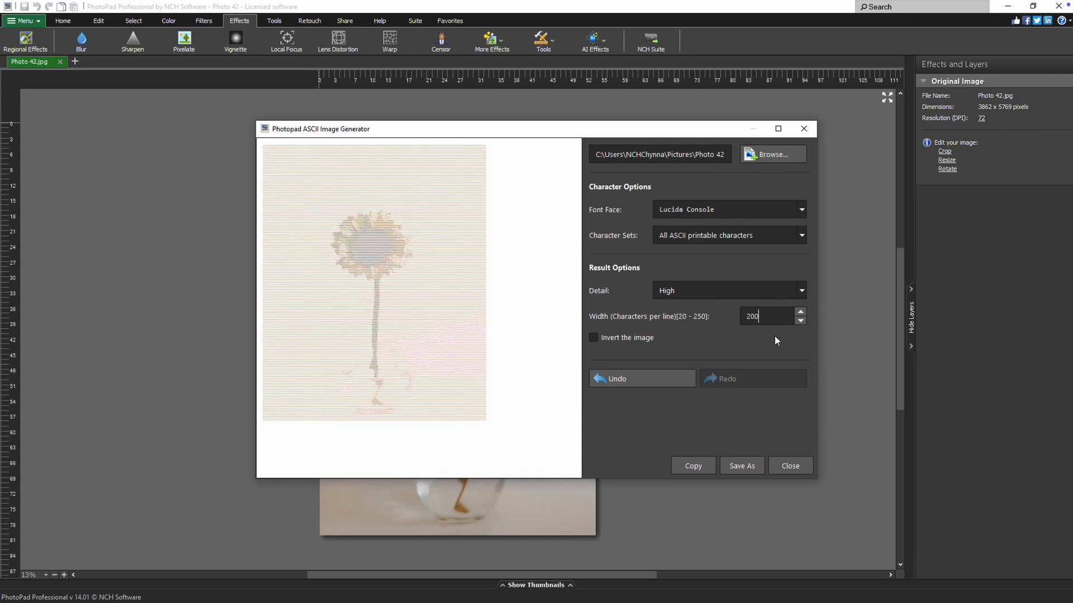
pyautogui.click(647, 338)
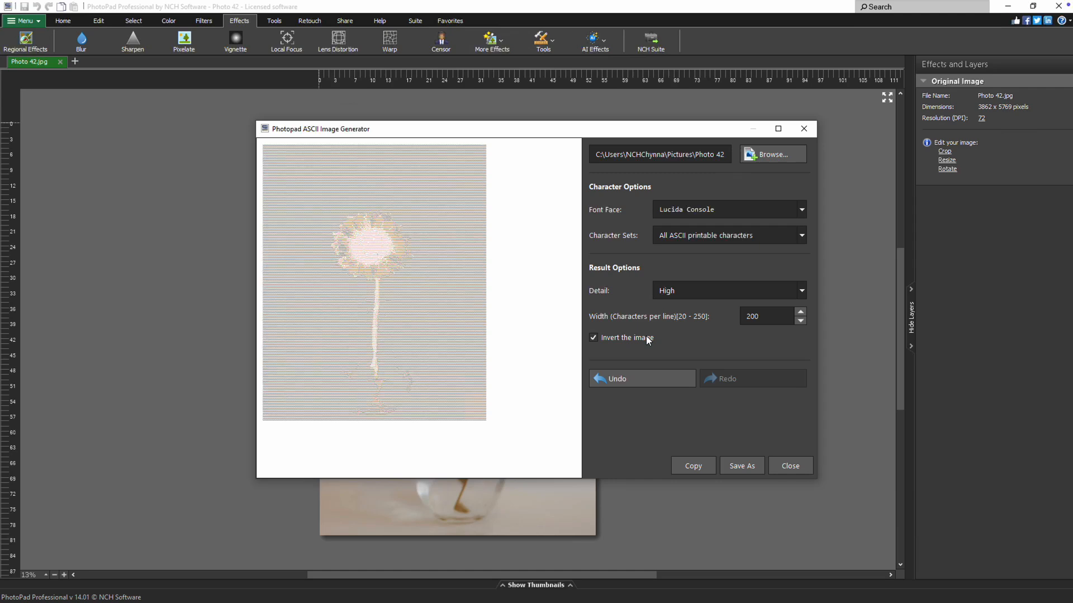
# Check the file formats offered for saving the ASCII image, and copy the result to the clipboard
pyautogui.click(750, 465)
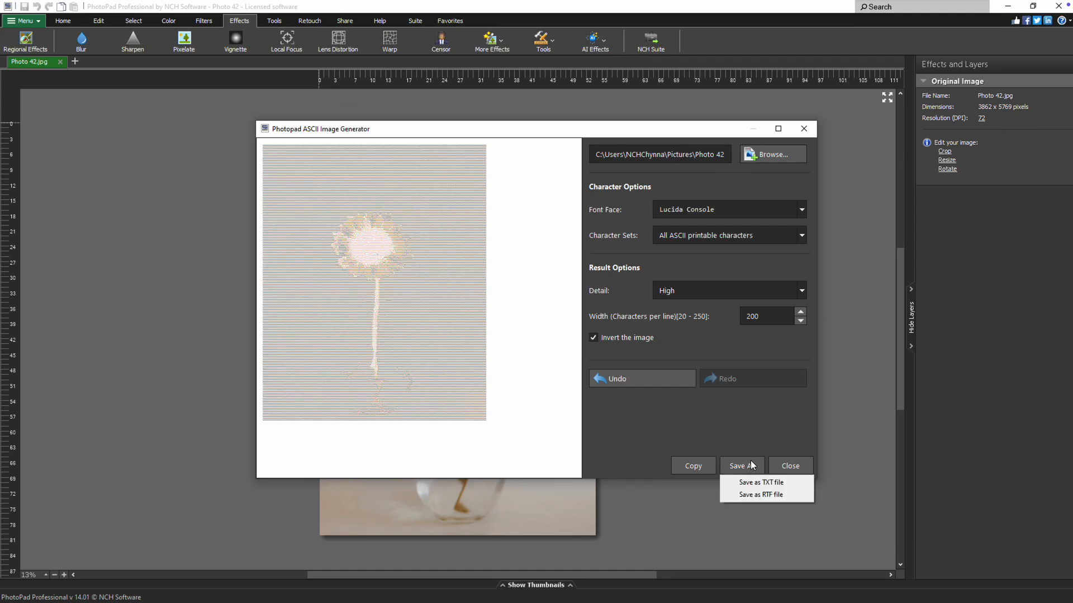
pyautogui.click(707, 466)
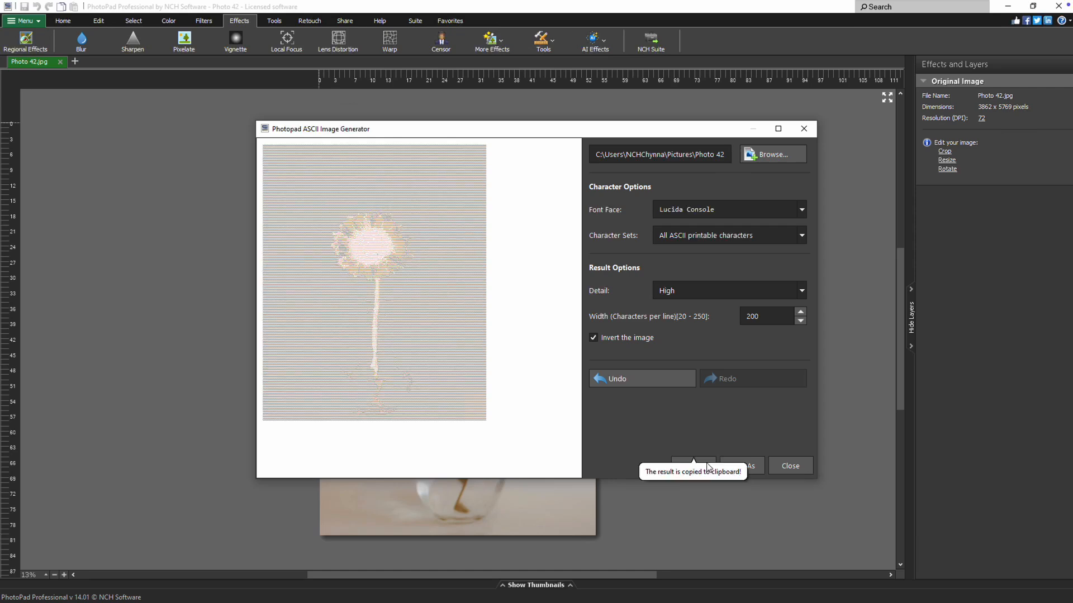